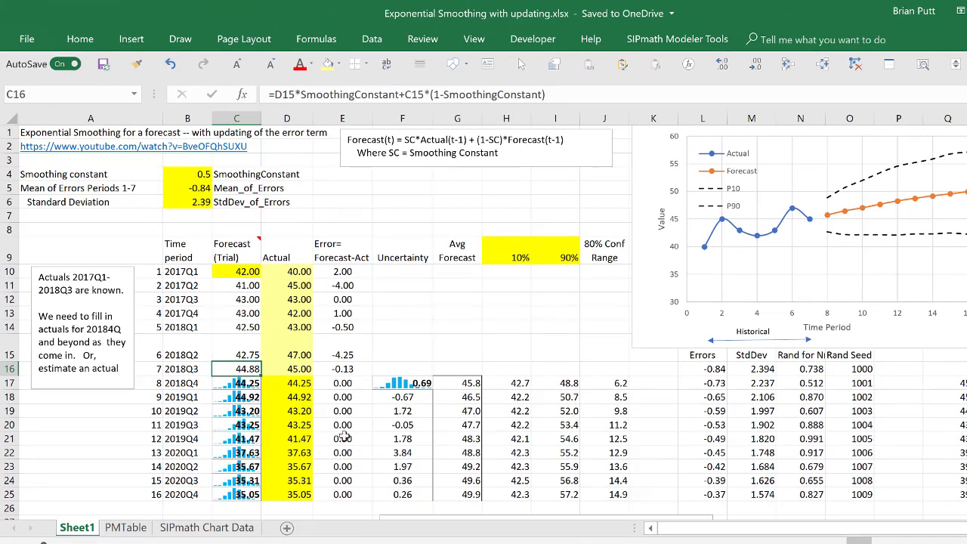
# Review the 0.5 smoothing constant and the periods, actuals, forecasts and errors in rows 10–16.
pyautogui.click(184, 170)
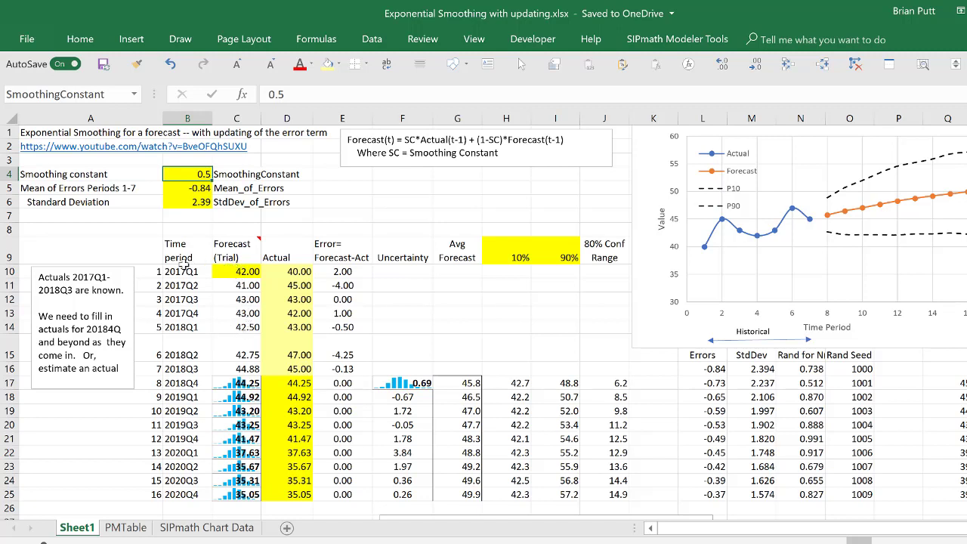
pyautogui.moveTo(159, 272); pyautogui.dragTo(181, 376)
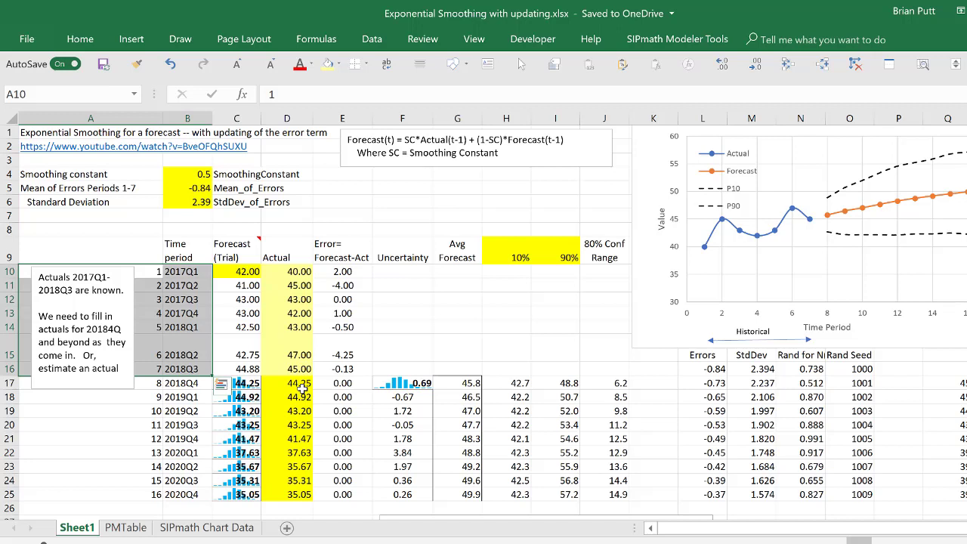
pyautogui.click(288, 265)
pyautogui.moveTo(287, 296); pyautogui.dragTo(287, 371)
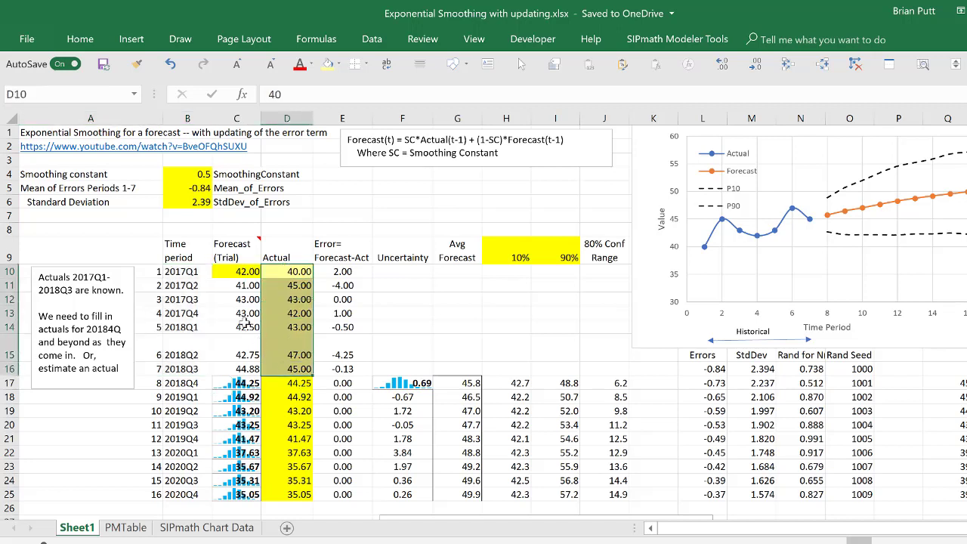
pyautogui.moveTo(246, 275); pyautogui.dragTo(239, 368)
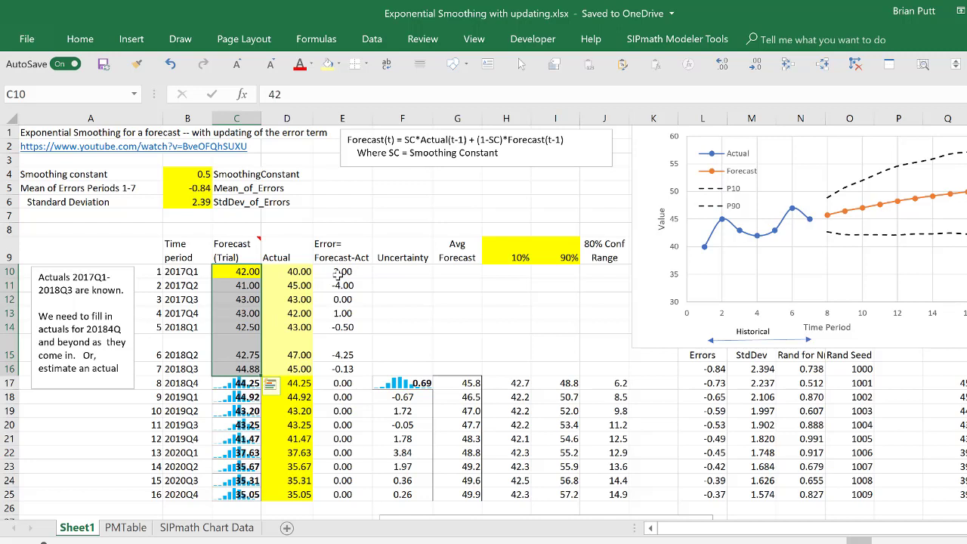
pyautogui.moveTo(338, 272); pyautogui.dragTo(336, 370)
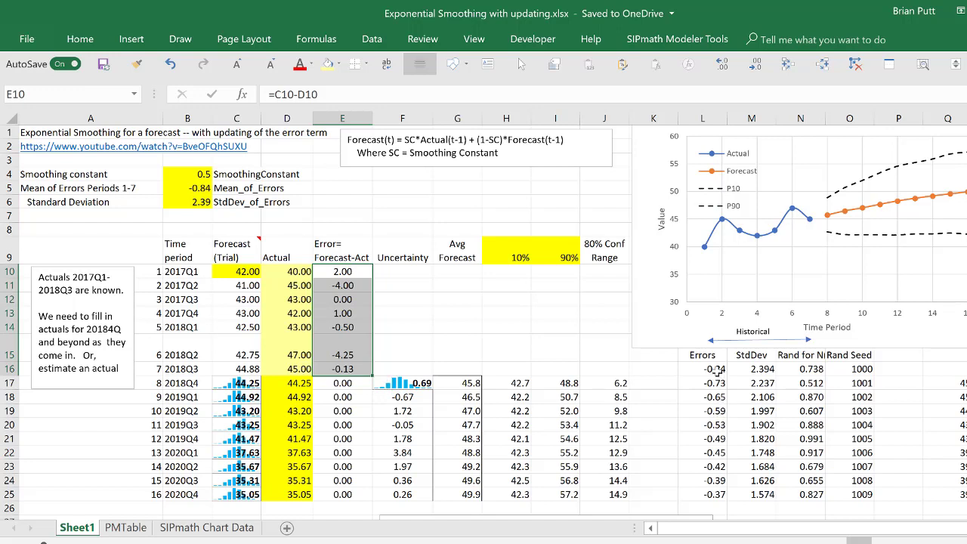
# Inspect the error mean formula in L16 and the standard deviation formula in M16 without changes.
pyautogui.click(714, 369)
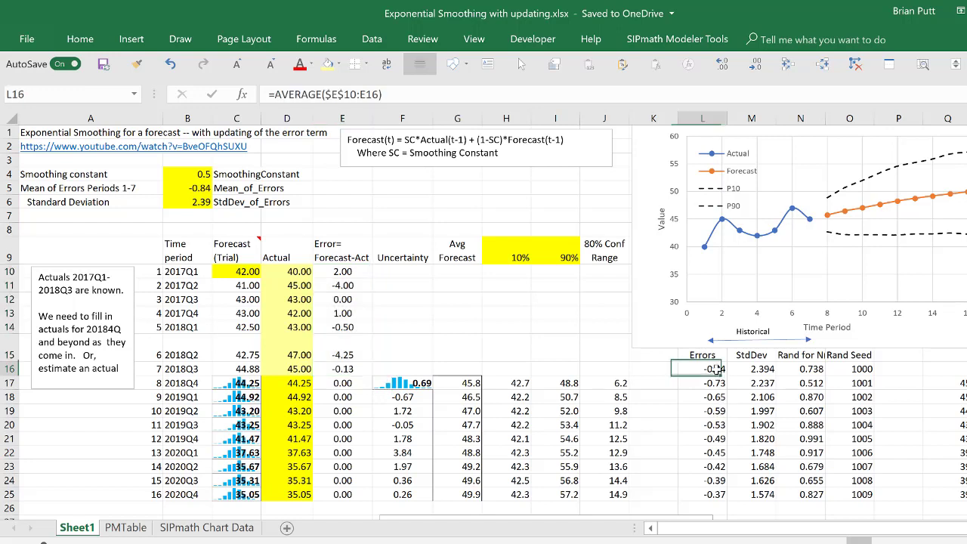
pyautogui.click(308, 92)
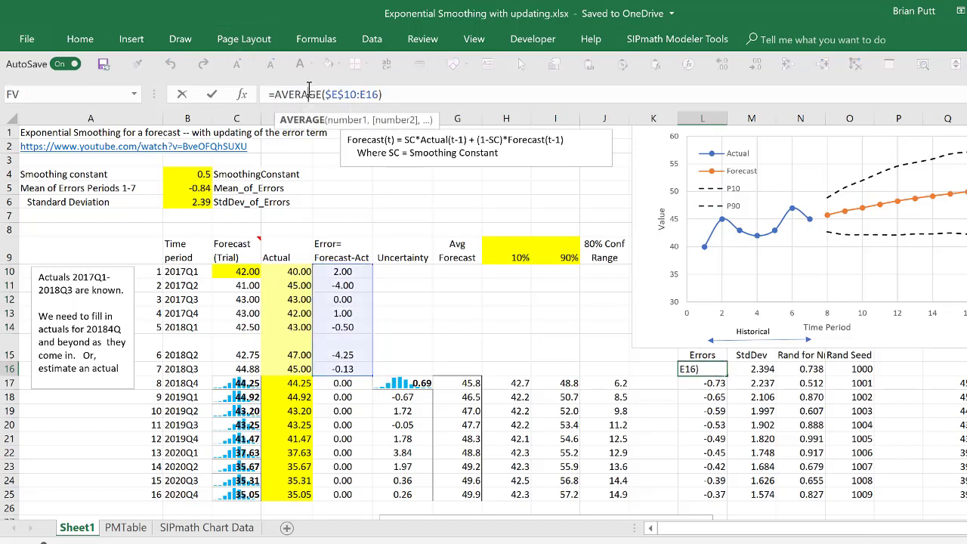
pyautogui.press('Escape')
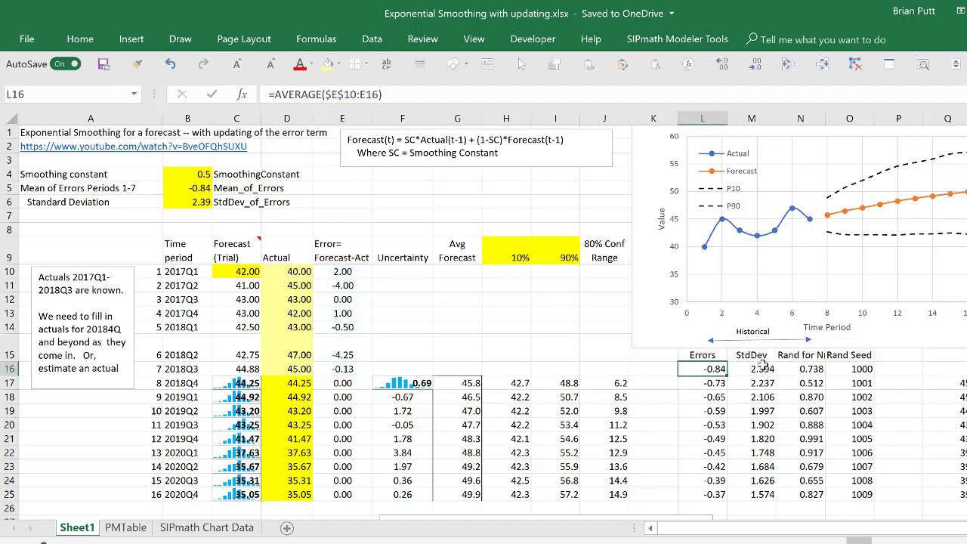
pyautogui.click(764, 368)
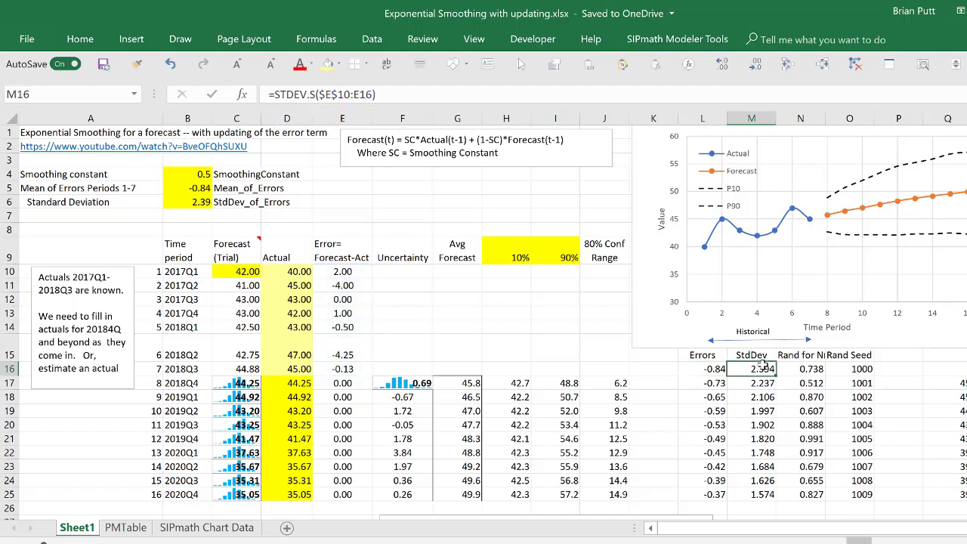
pyautogui.click(333, 94)
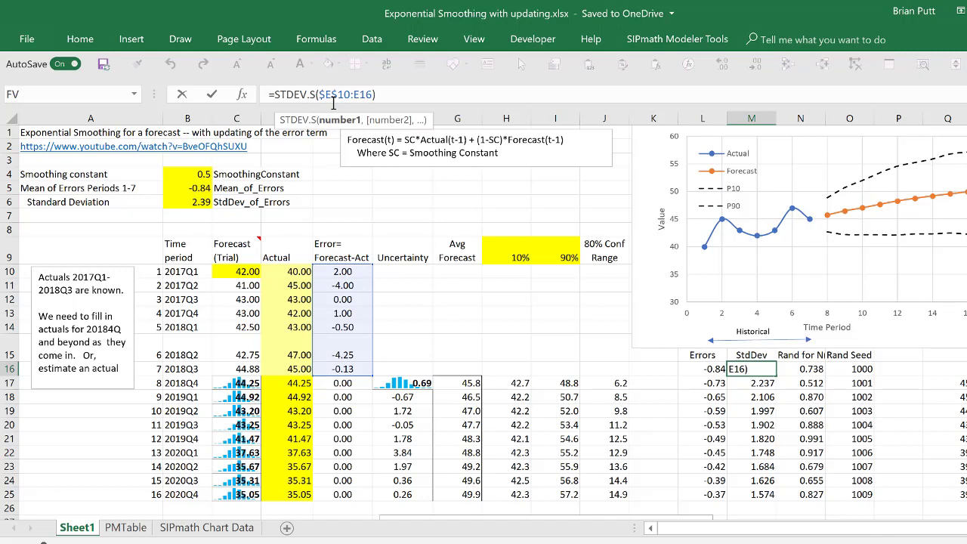
pyautogui.press('Escape')
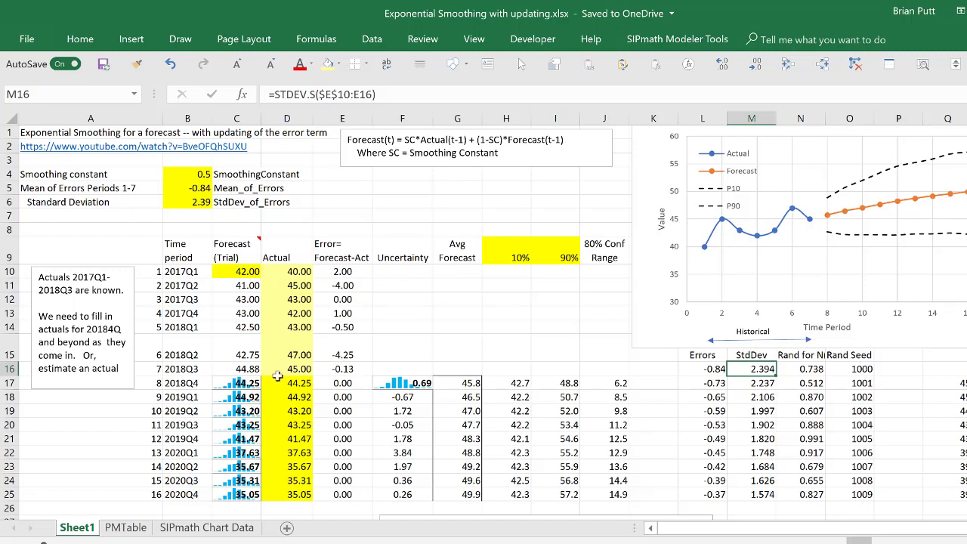
# Examine how forecasts in C15–C17 use SmoothingConstant and the prior actuals 43 and 47.
pyautogui.click(236, 383)
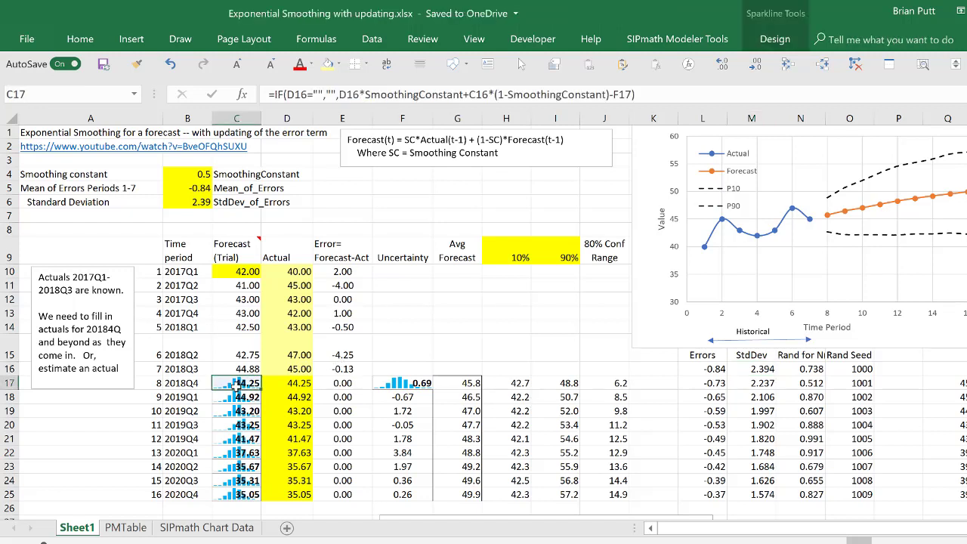
pyautogui.click(389, 96)
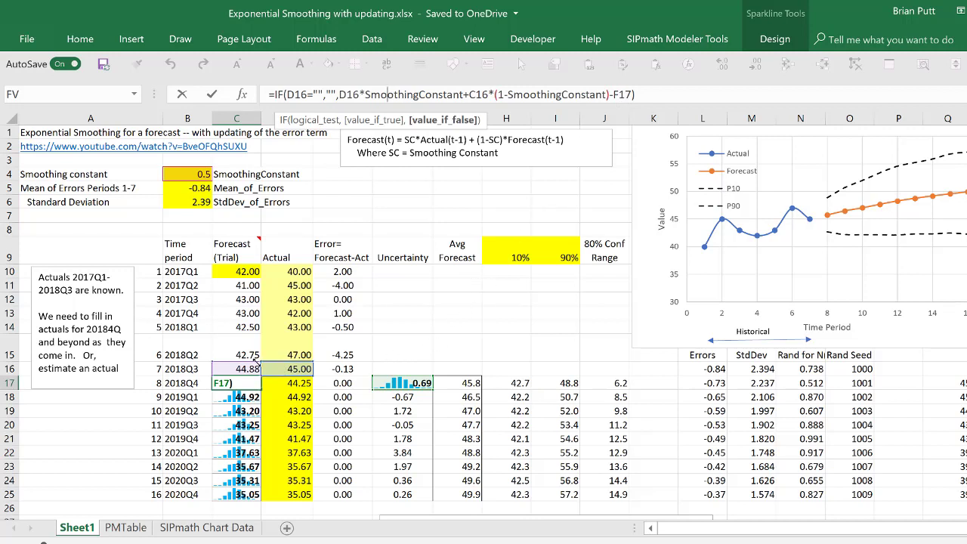
pyautogui.press('Escape')
pyautogui.click(228, 369)
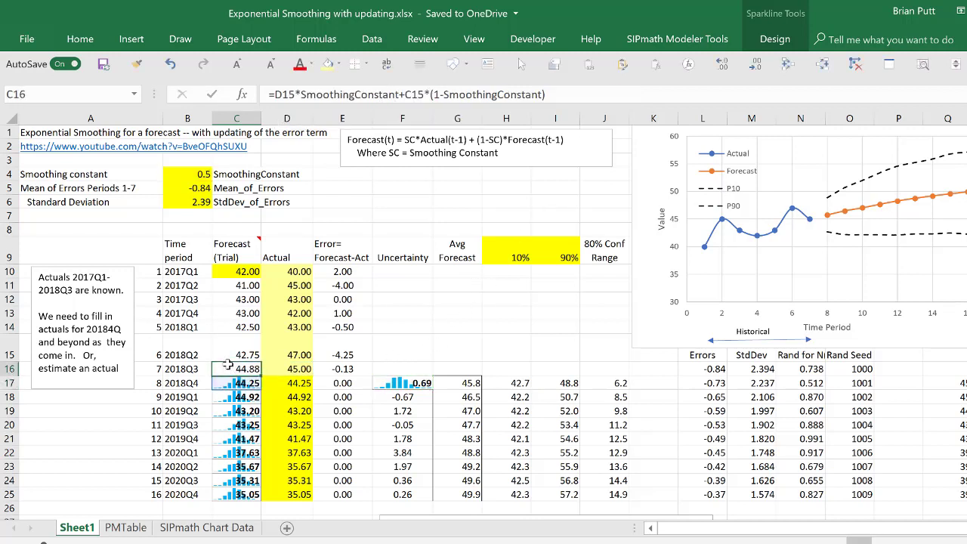
pyautogui.click(298, 355)
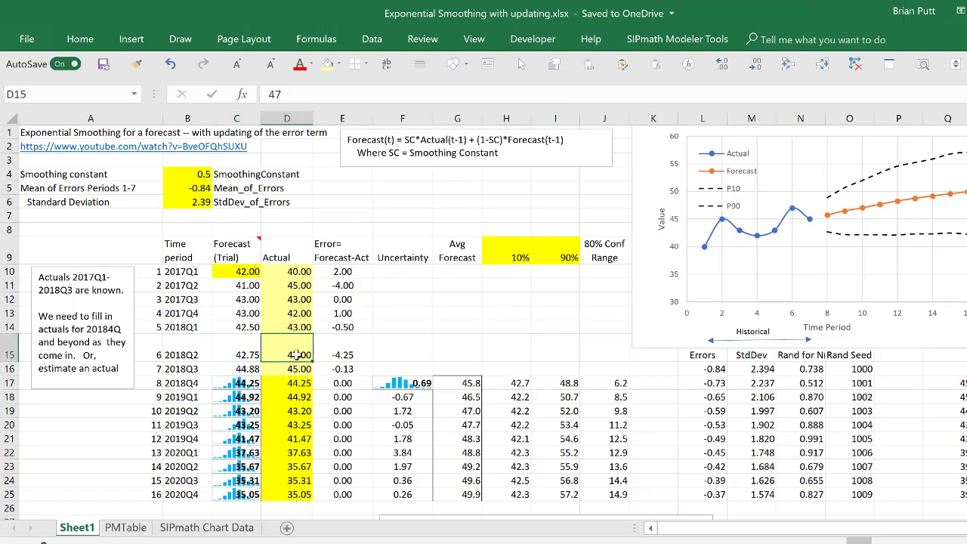
pyautogui.click(251, 353)
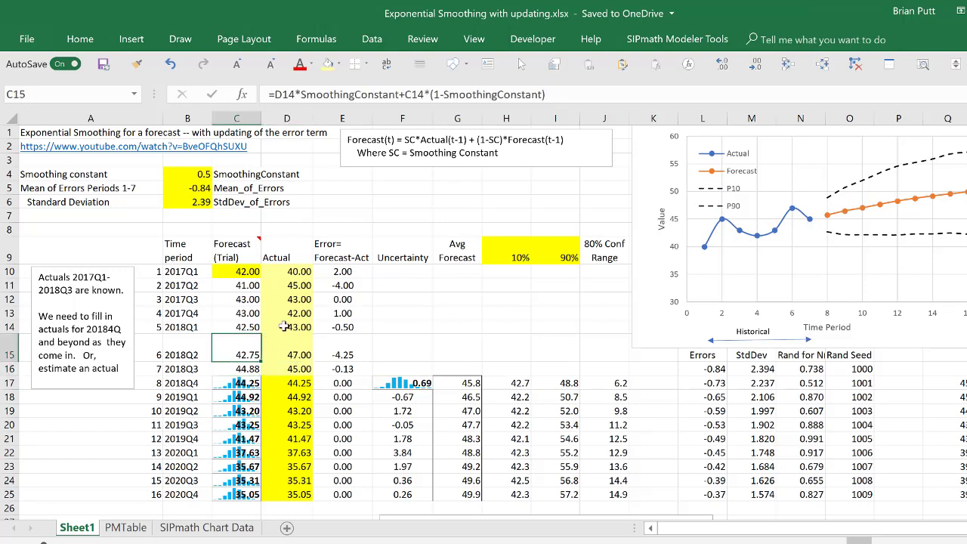
pyautogui.click(284, 326)
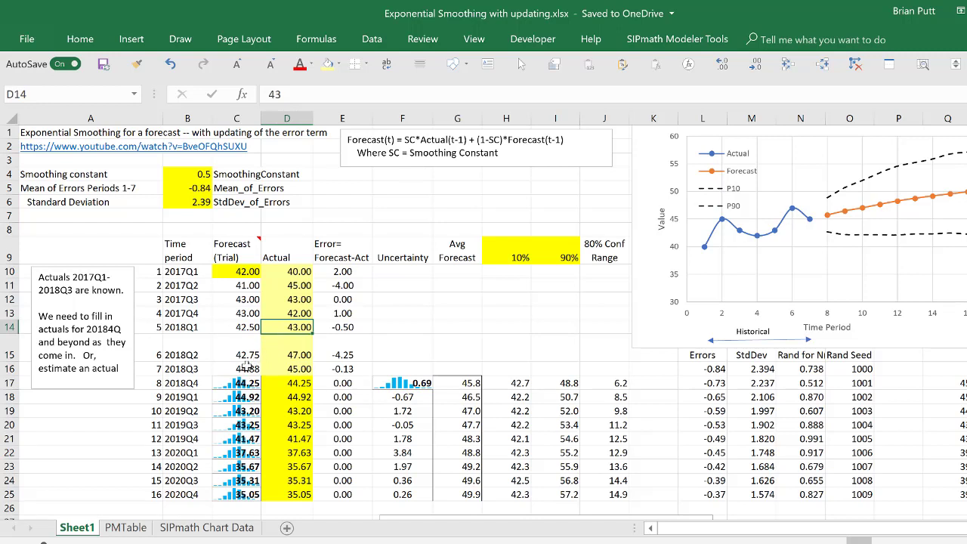
pyautogui.click(246, 367)
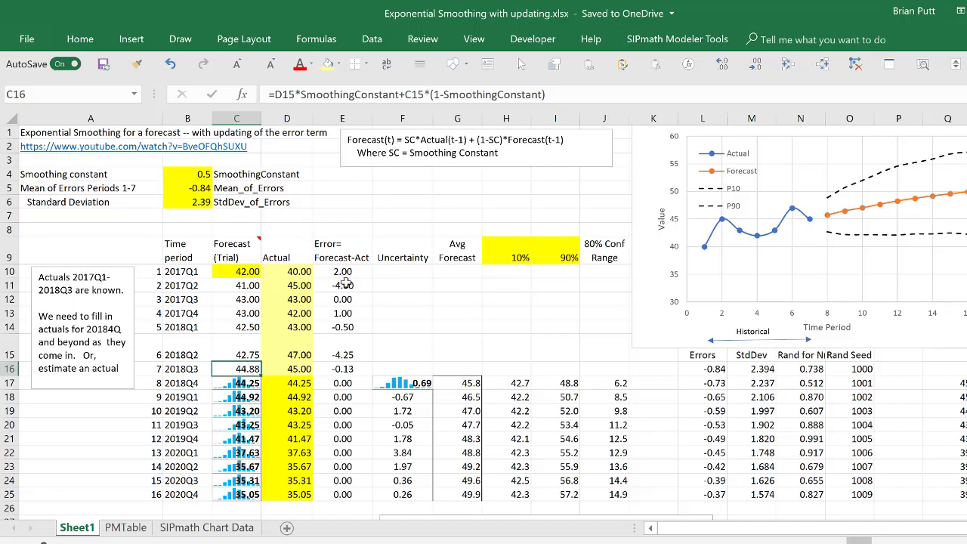
# Complete the NORMINV uncertainty formula in F17 with its closing parenthesis.
pyautogui.click(388, 384)
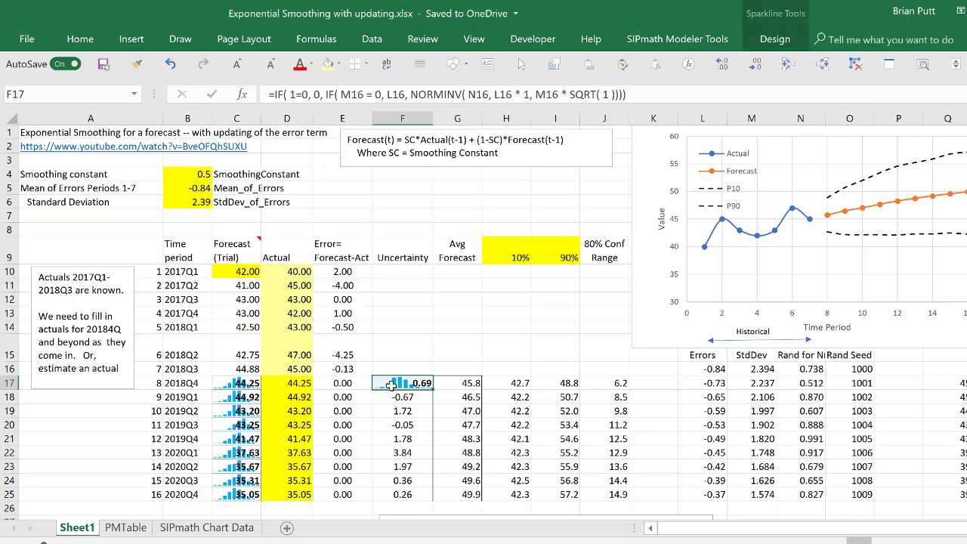
pyautogui.click(469, 94)
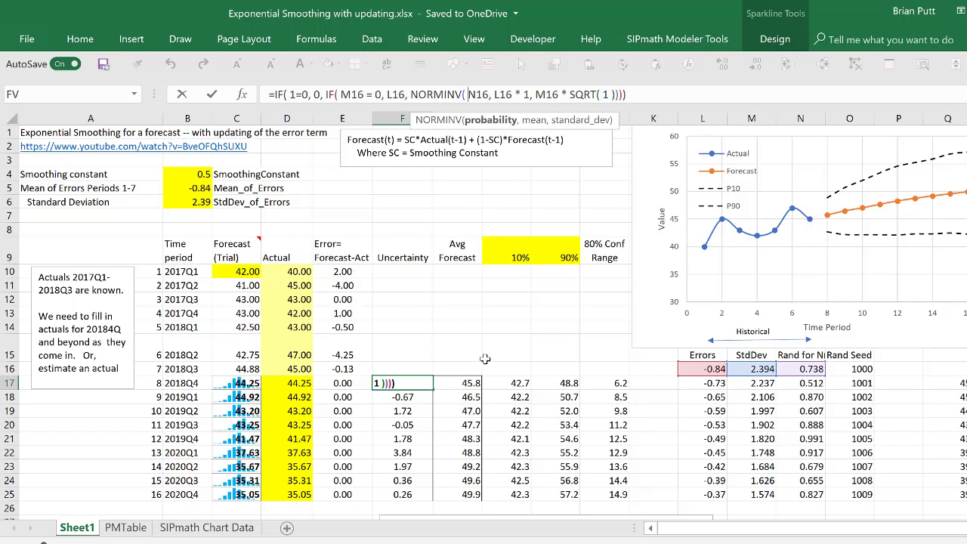
pyautogui.write(')')
pyautogui.hotkey('ctrl', 'Return')
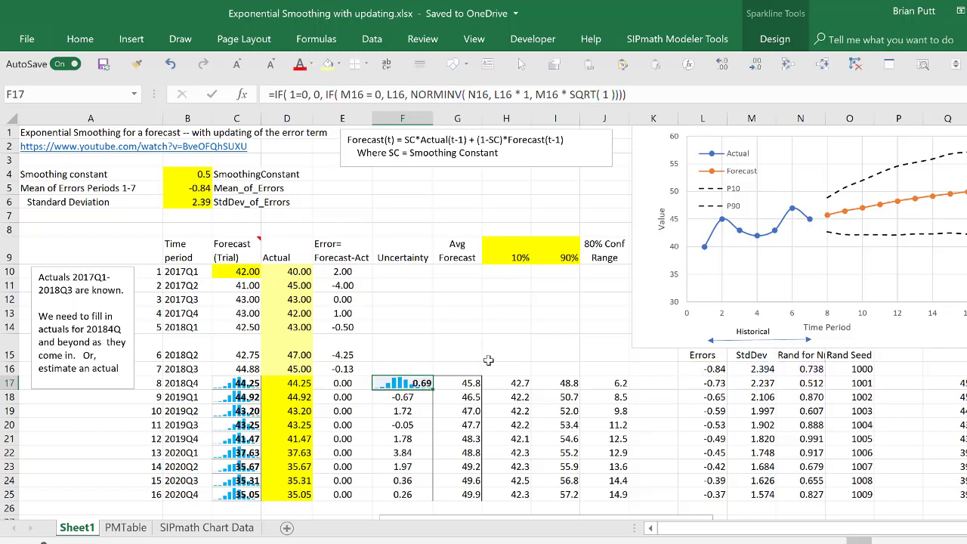
pyautogui.click(392, 398)
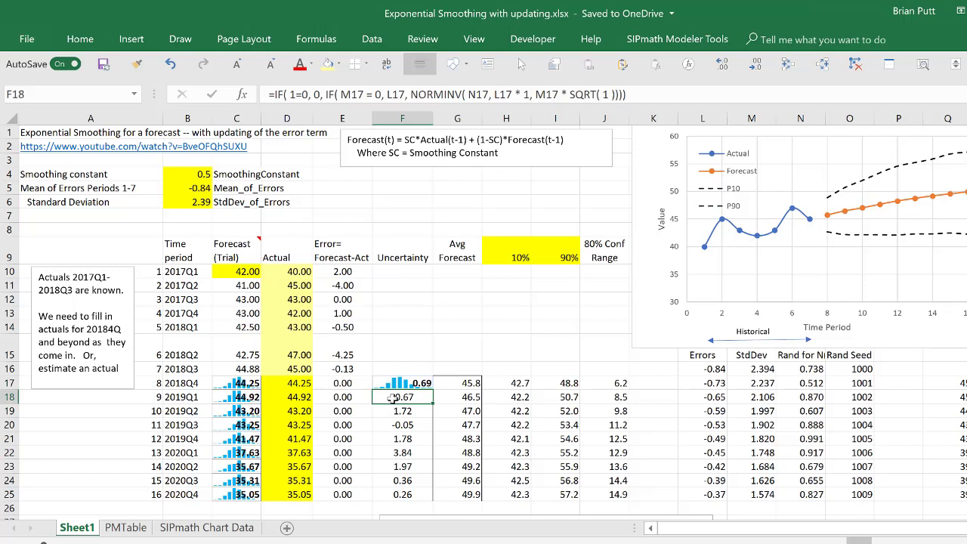
# Check the running error mean and deviation formulas and the 2018Q4 actual and forecast cells.
pyautogui.click(711, 385)
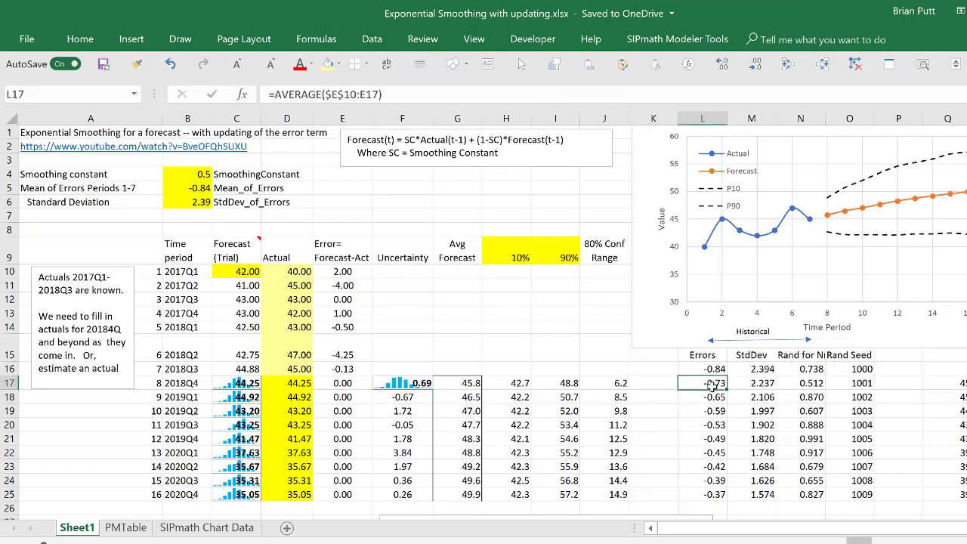
pyautogui.press('Right')
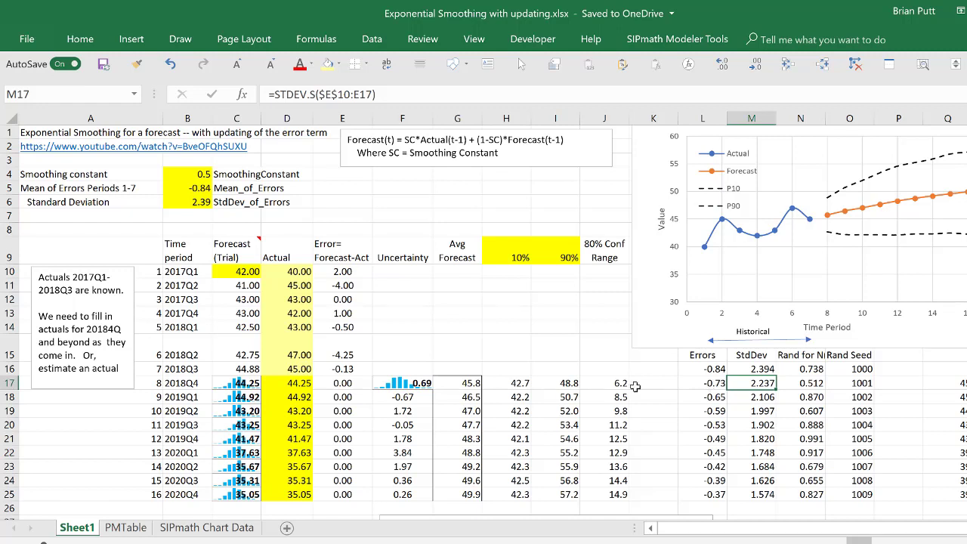
pyautogui.click(301, 387)
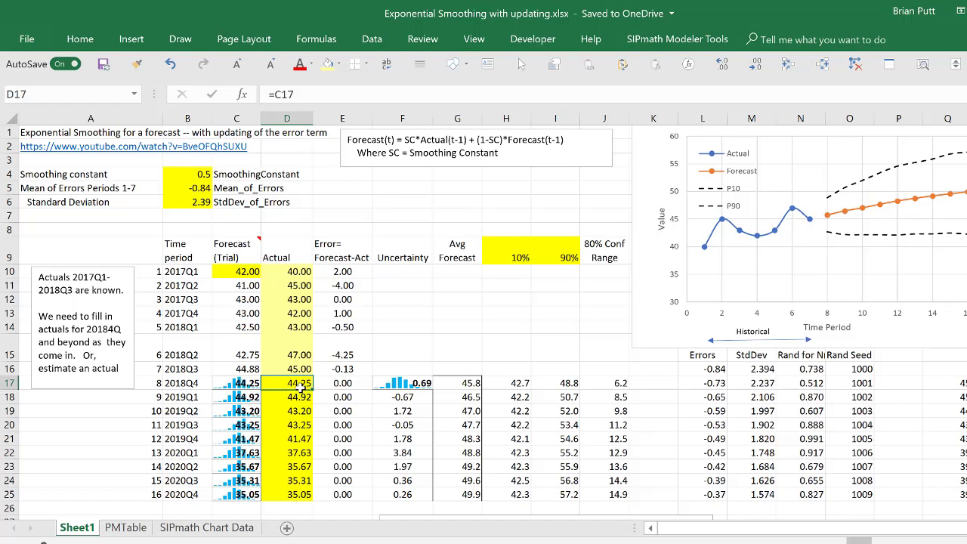
pyautogui.press('Left')
pyautogui.press('Right')
pyautogui.press('Down')
pyautogui.press('Down')
pyautogui.press('Down')
pyautogui.press('Down')
pyautogui.press('Down')
pyautogui.press('Down')
pyautogui.press('Down')
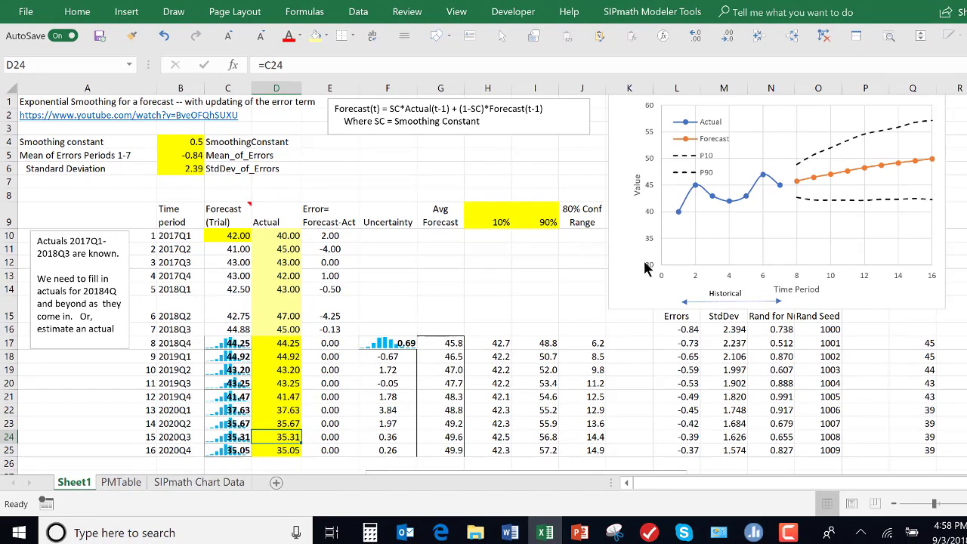
# Enter 45 in D17 as the 2018Q4 actual, then view the G17 Avg Forecast formula.
pyautogui.click(276, 343)
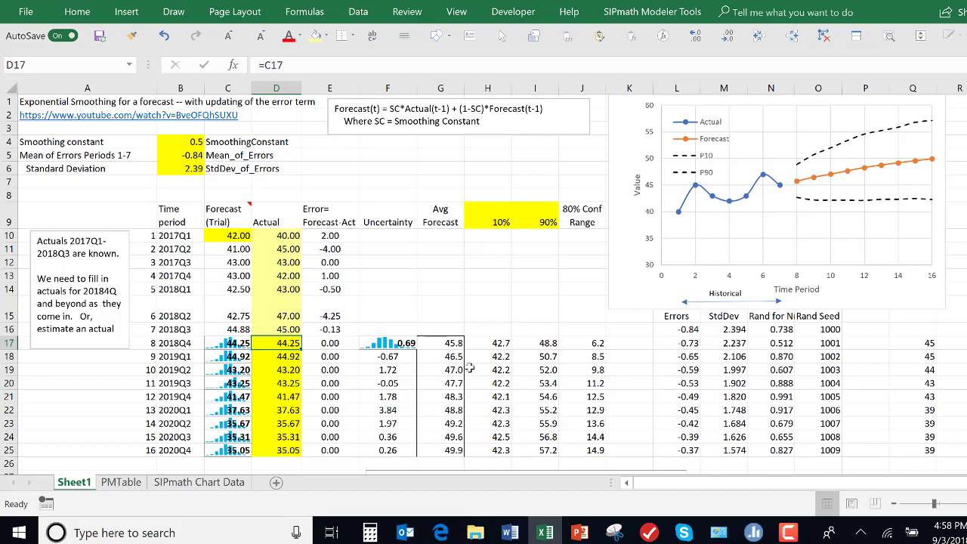
pyautogui.write('45')
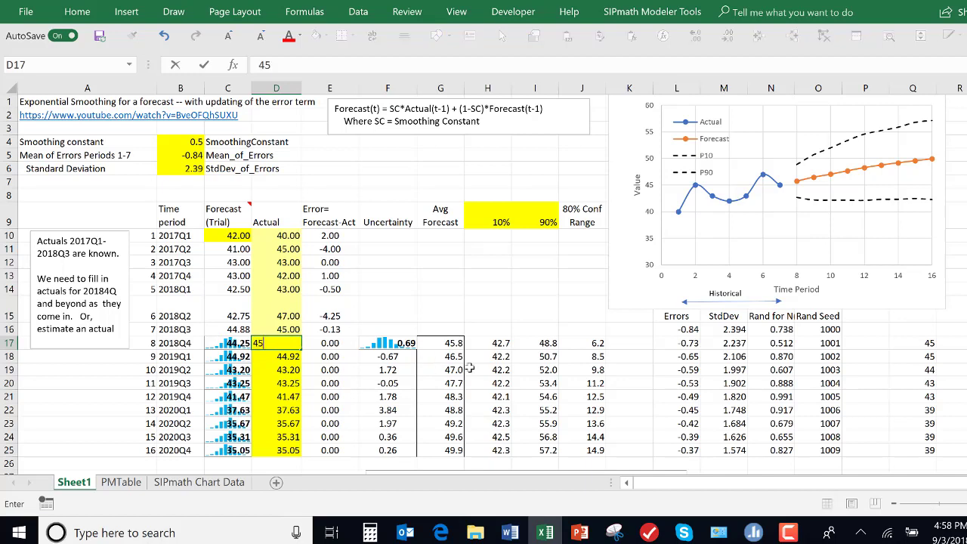
pyautogui.hotkey('ctrl', 'Return')
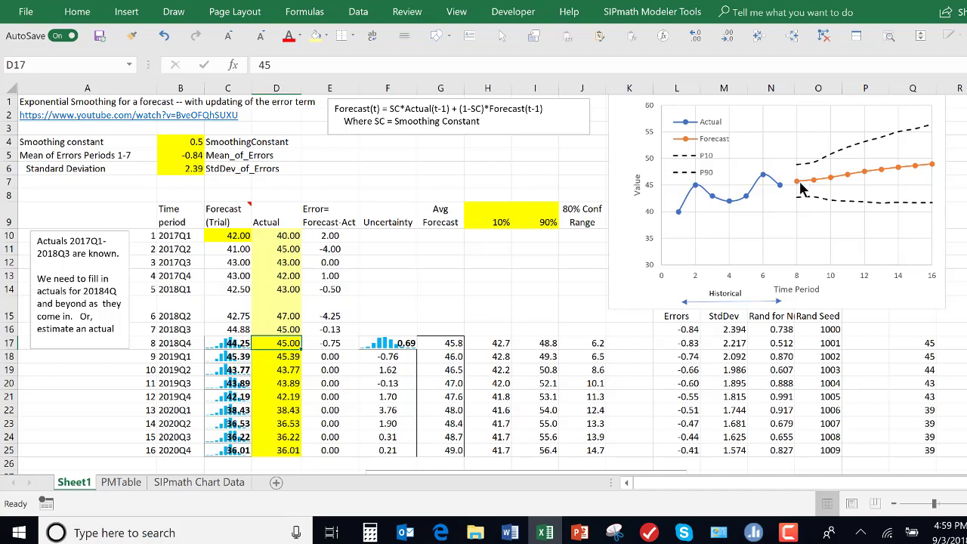
pyautogui.moveTo(798, 187)
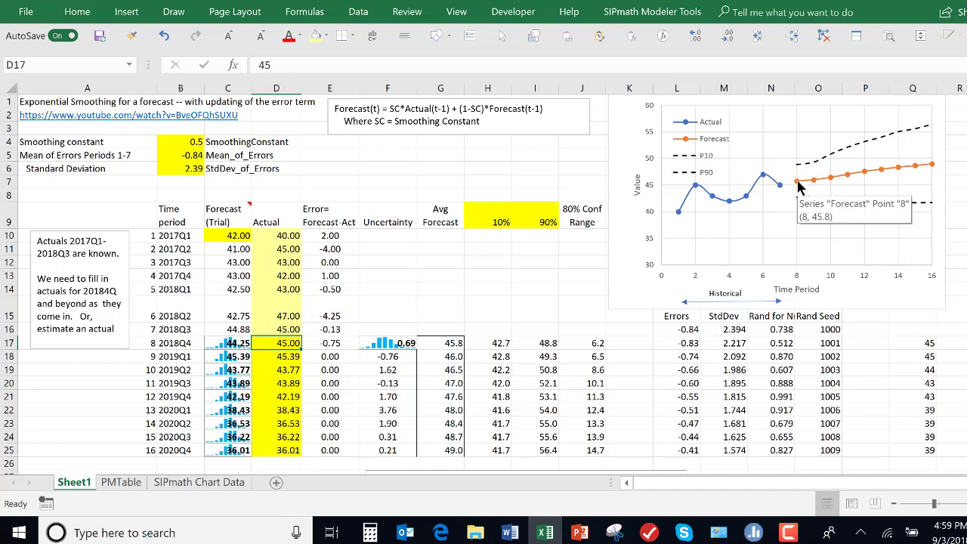
pyautogui.click(457, 345)
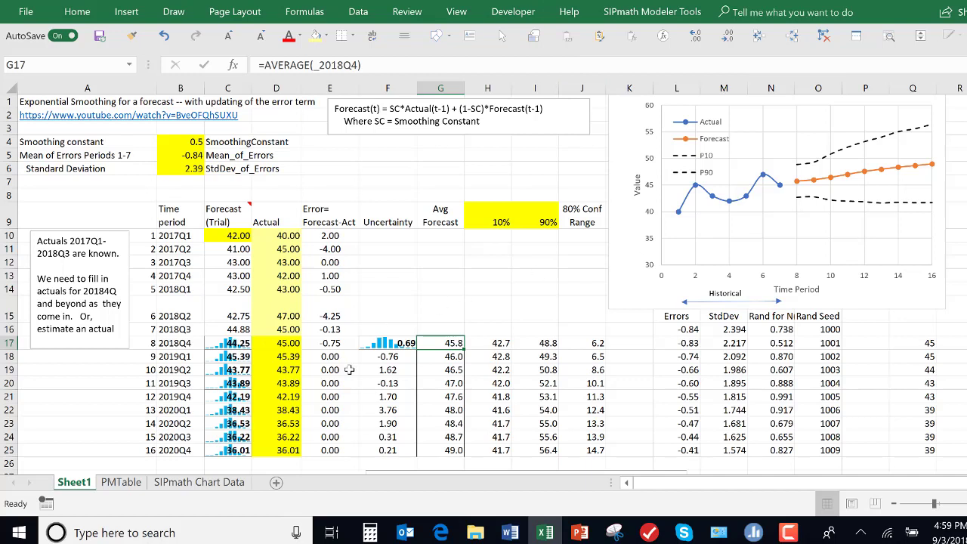
# Open SIPmath Trial Info, raise the Trial Number three times to 4, and close it.
pyautogui.click(631, 12)
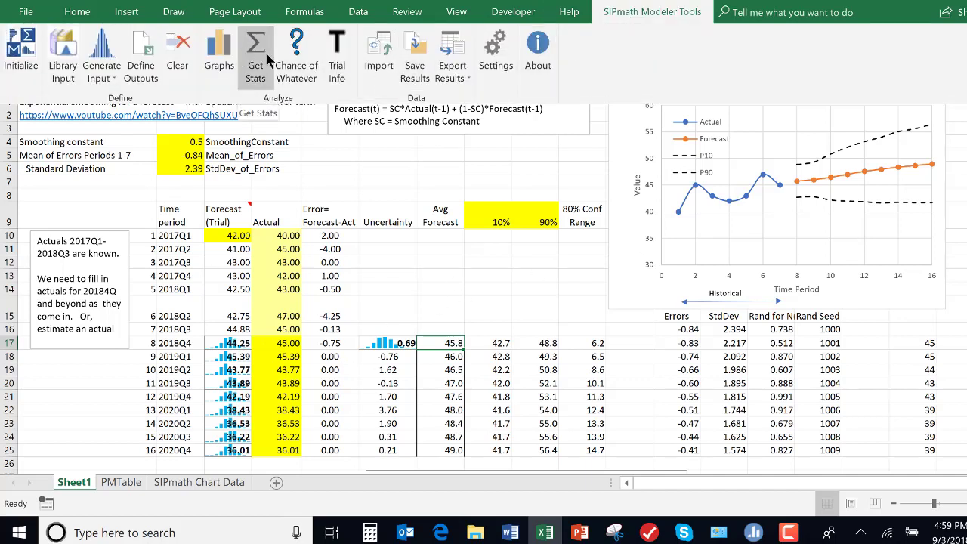
pyautogui.click(339, 39)
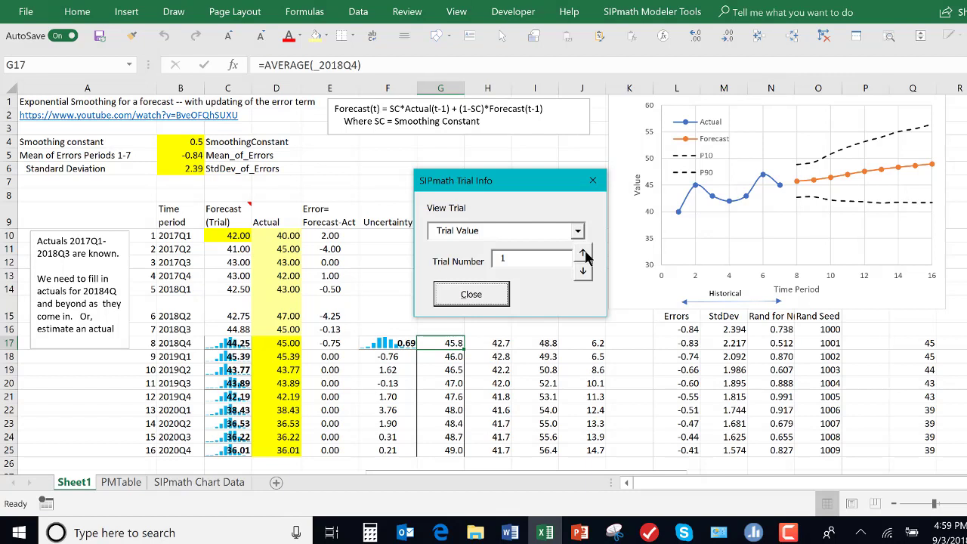
pyautogui.click(587, 258)
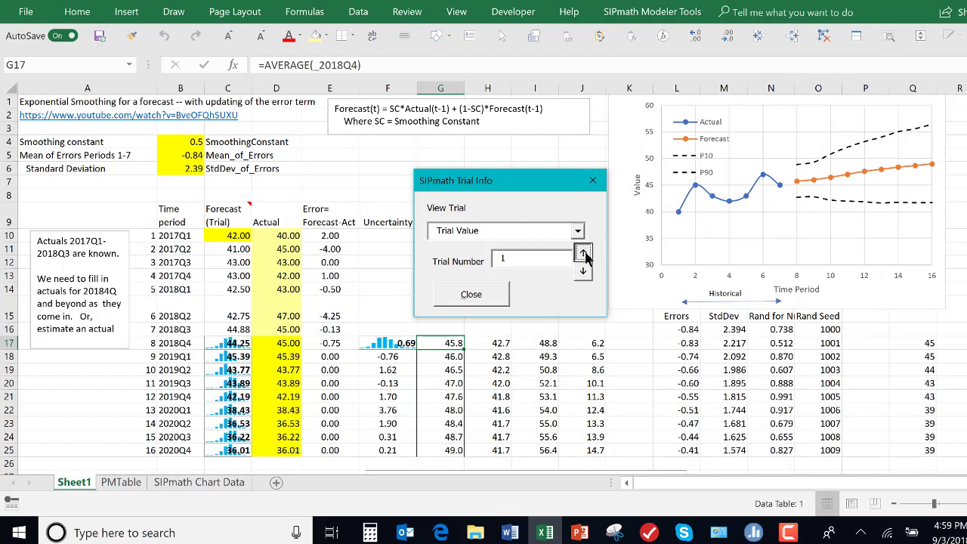
pyautogui.click(587, 257)
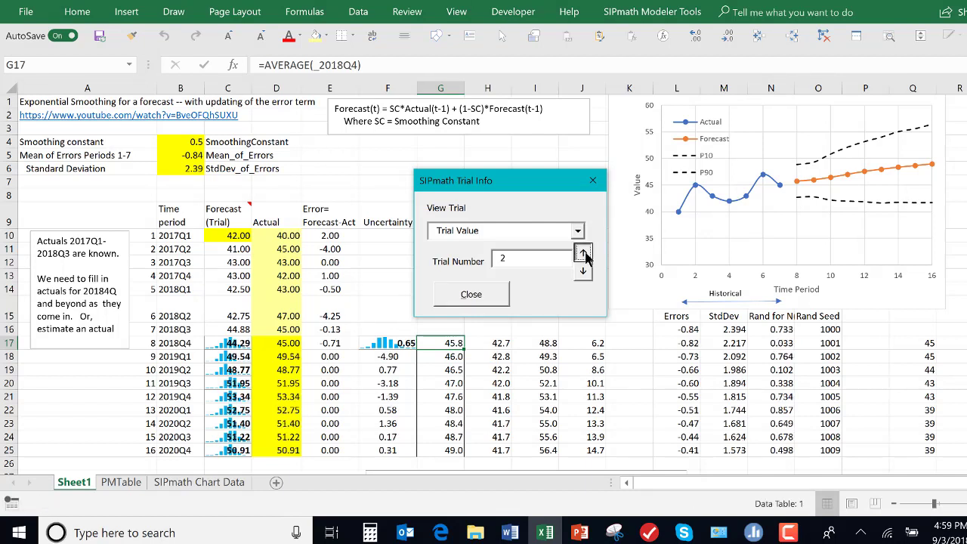
pyautogui.click(586, 257)
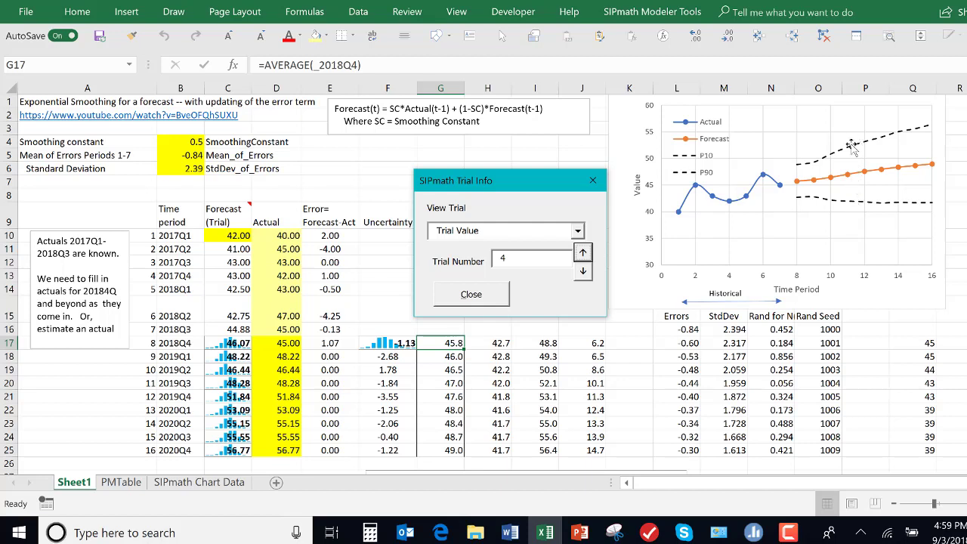
pyautogui.click(598, 180)
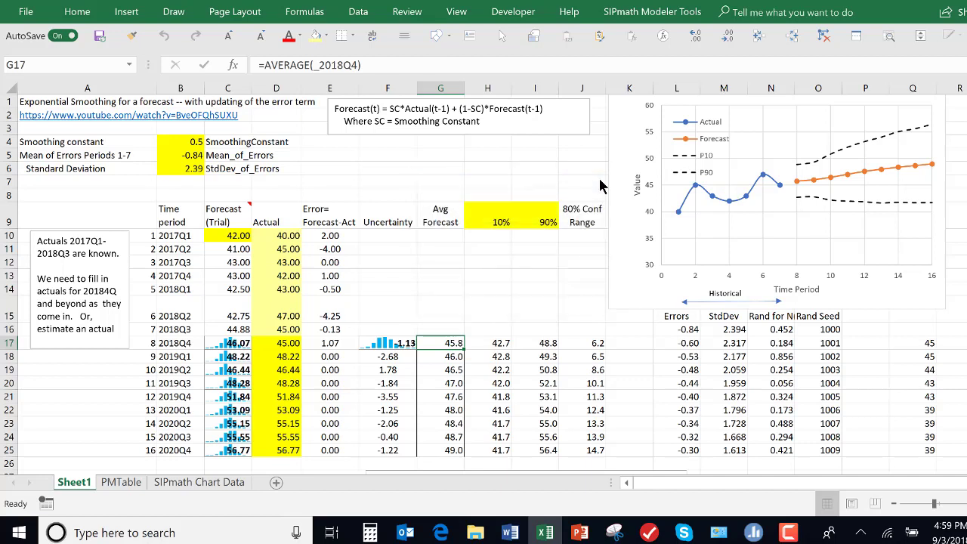
# Enter 47 in D18 as the 2019Q1 actual.
pyautogui.click(270, 344)
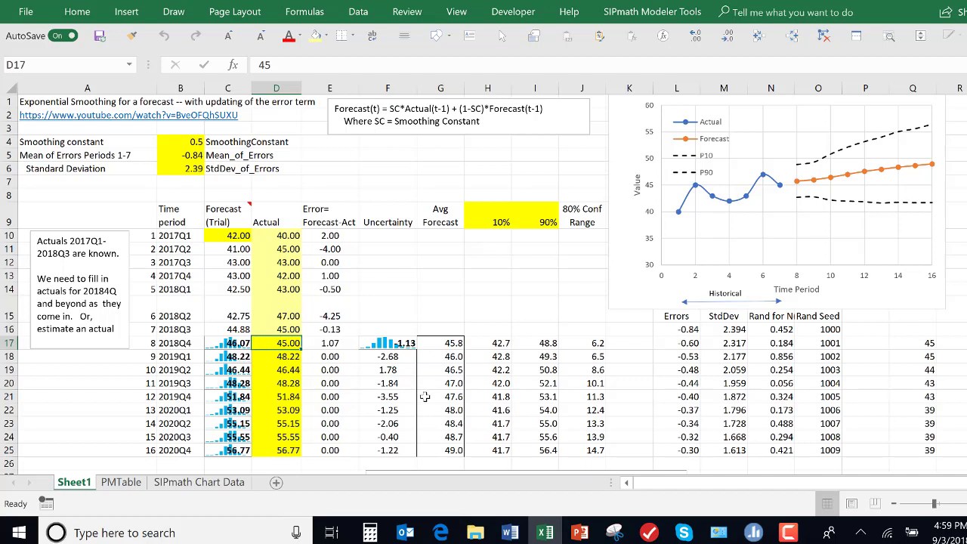
pyautogui.press('Down')
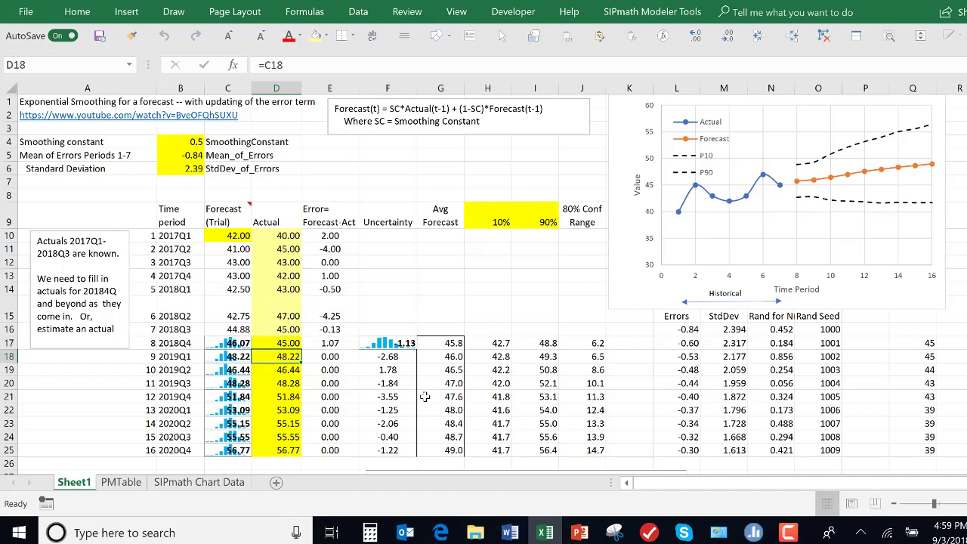
pyautogui.write('47')
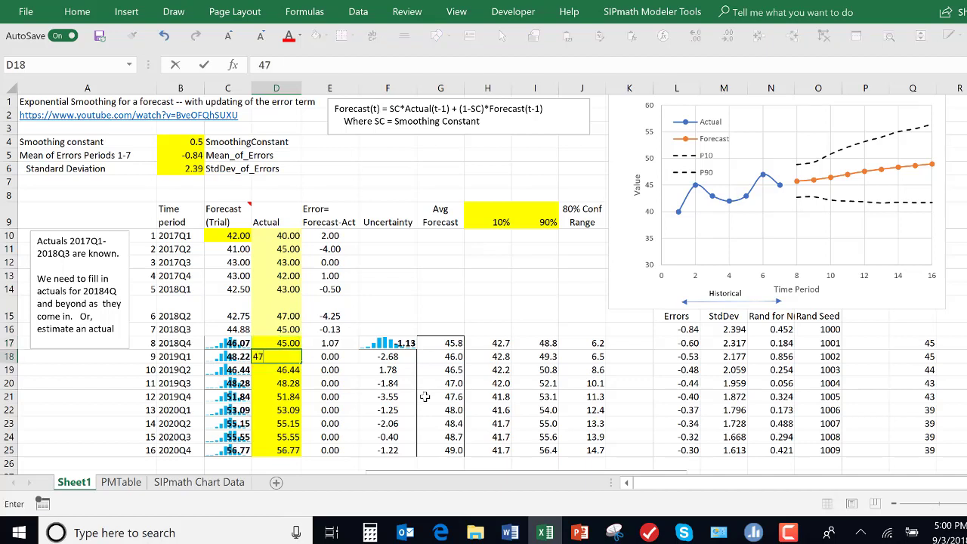
pyautogui.hotkey('ctrl', 'Return')
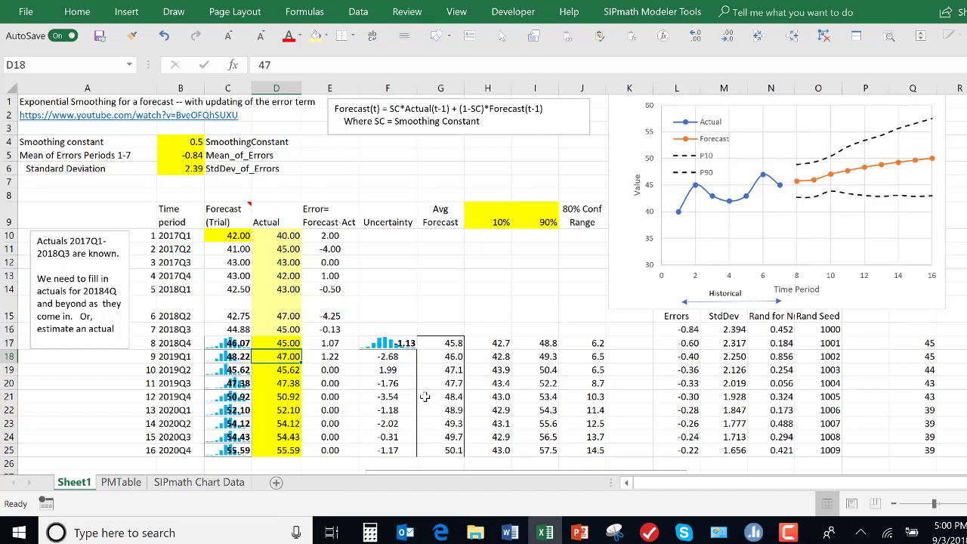
# Set SmoothingConstant in B4 to 1, then change it to 0.2.
pyautogui.click(190, 141)
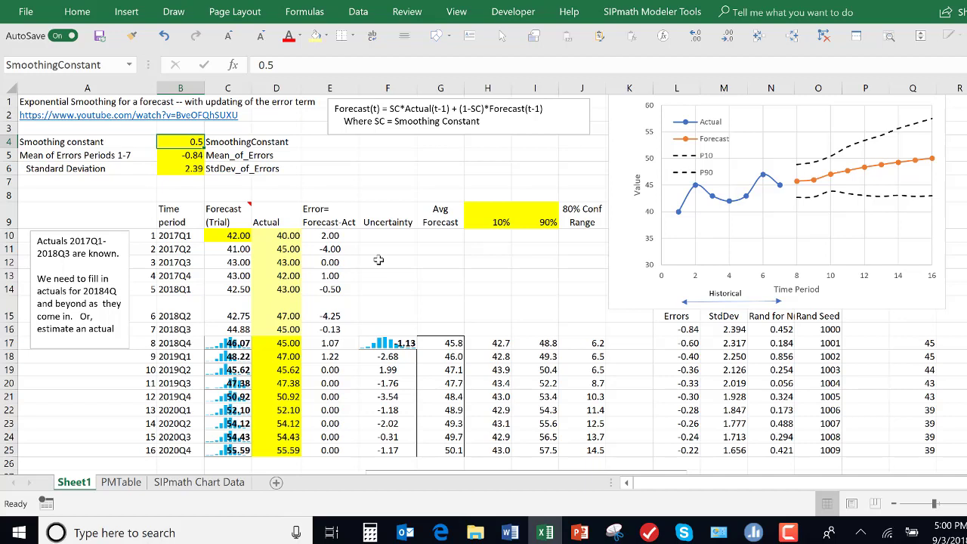
pyautogui.write('10')
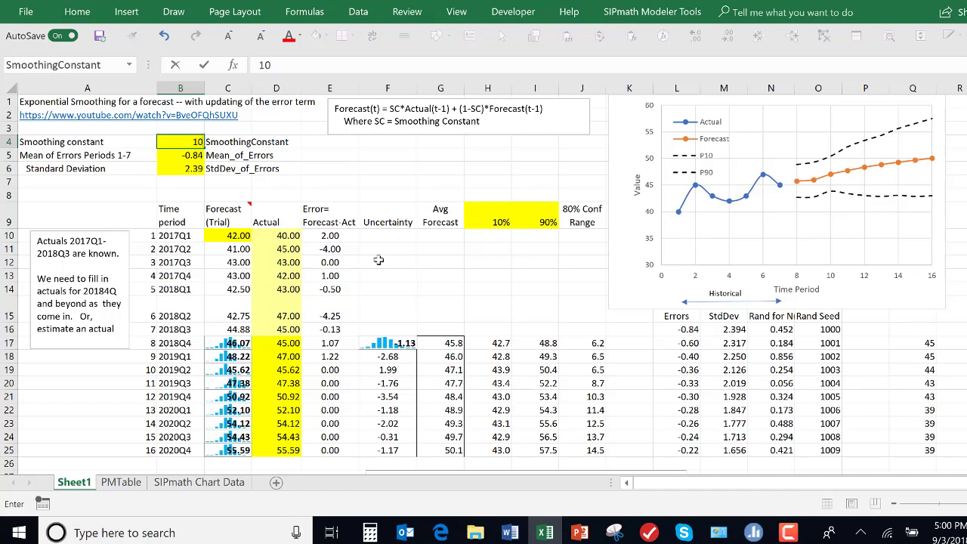
pyautogui.press('BackSpace')
pyautogui.hotkey('ctrl', 'Return')
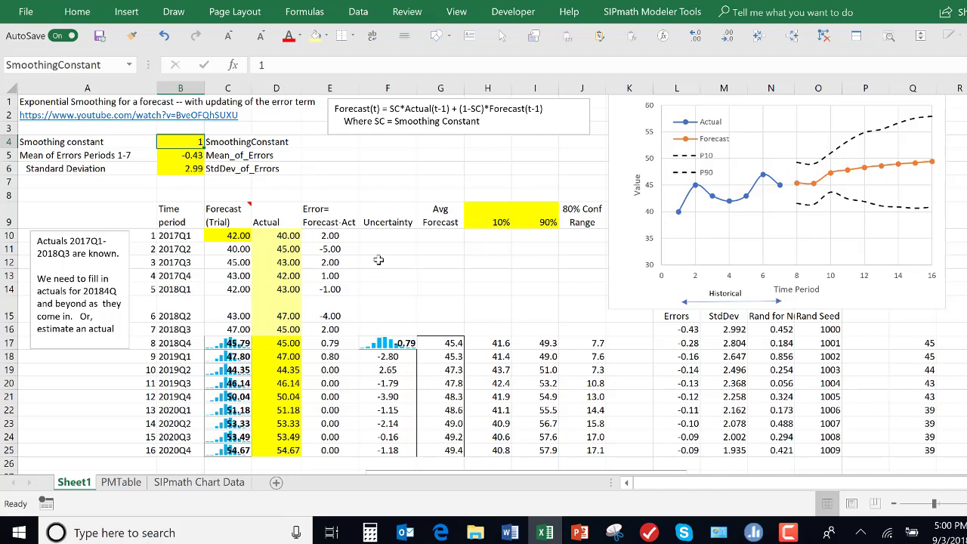
pyautogui.write('.2')
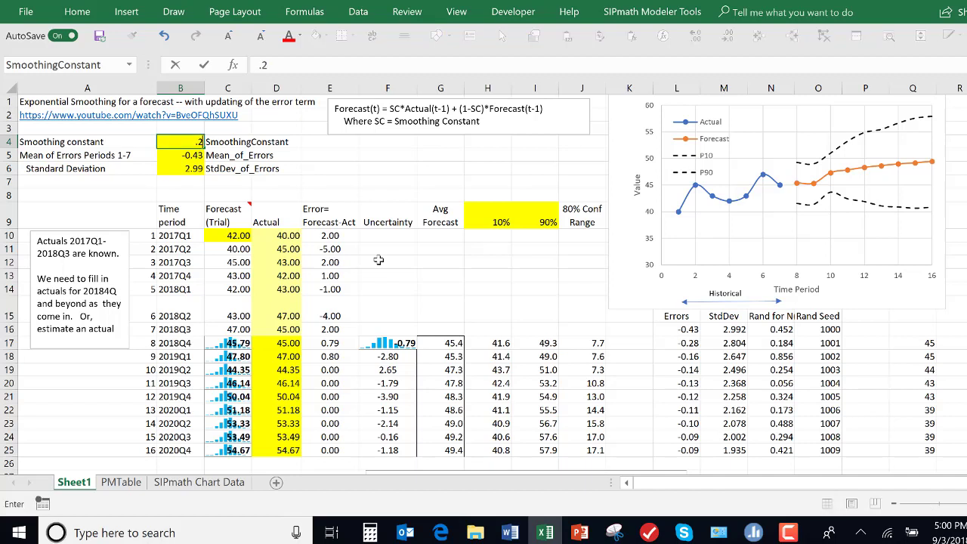
pyautogui.hotkey('ctrl', 'Return')
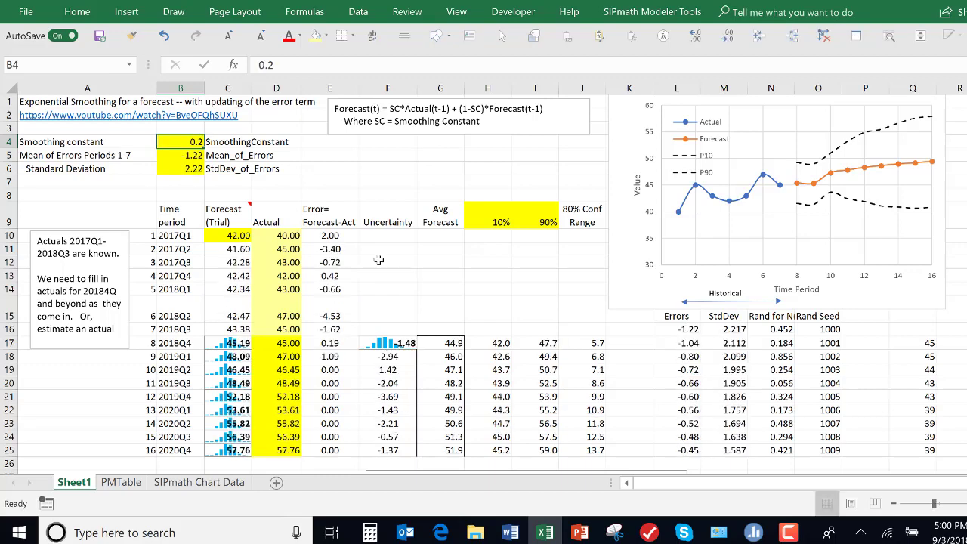